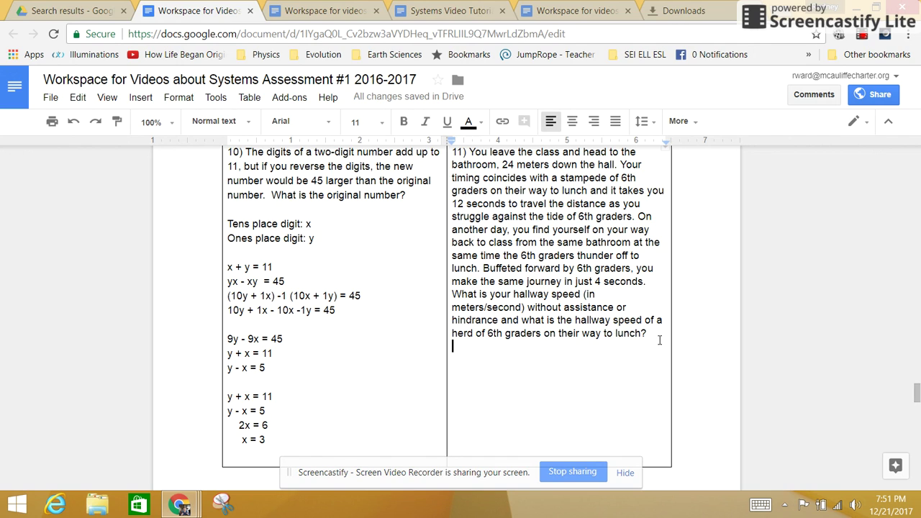
Below problem 11, write the givens on separate lines: "Distance = 24 meters", "12 seconds going upstream." and "4 seconds downstream"
key("Return")
type("Distance")
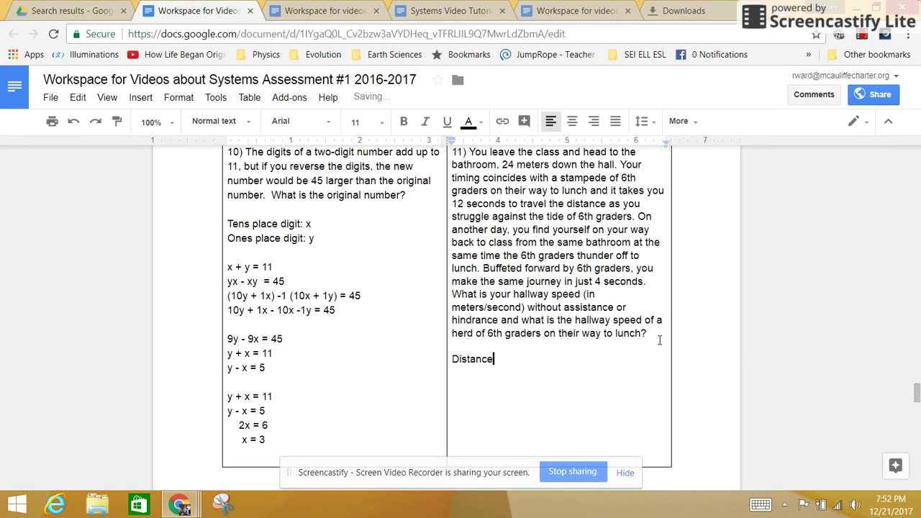
type(" = 24 meters")
key("Return")
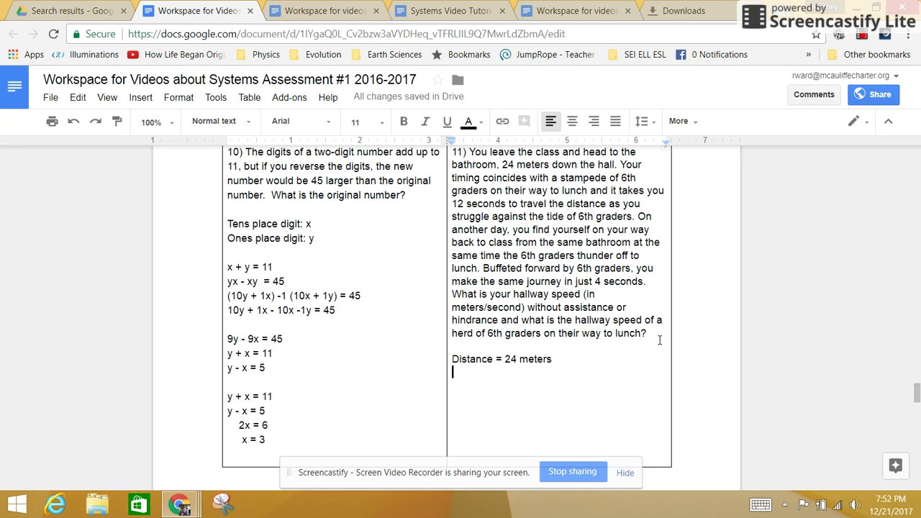
type("12 seconds ")
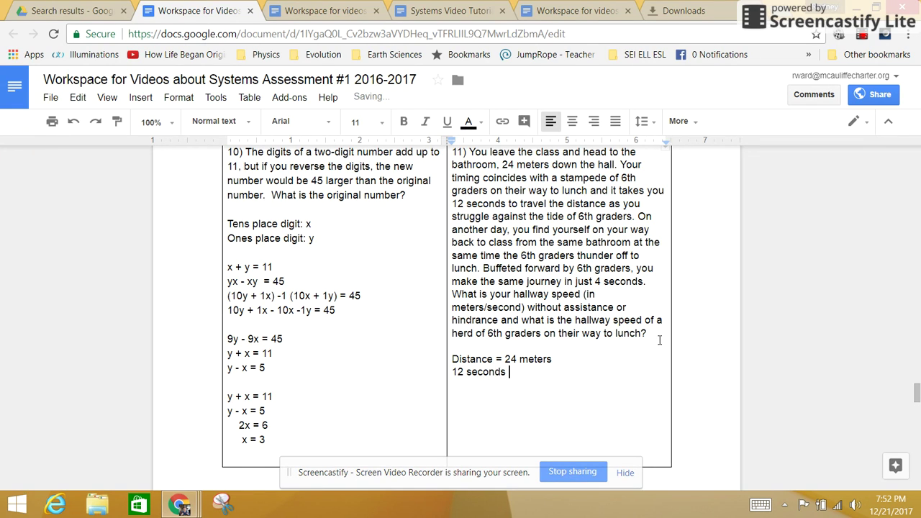
type("going upstream.")
key("Return")
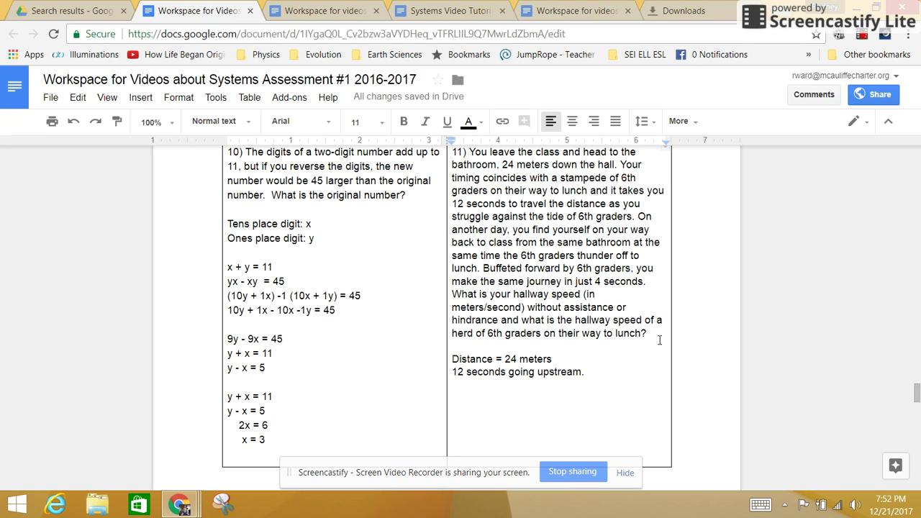
type("4 seconds dow")
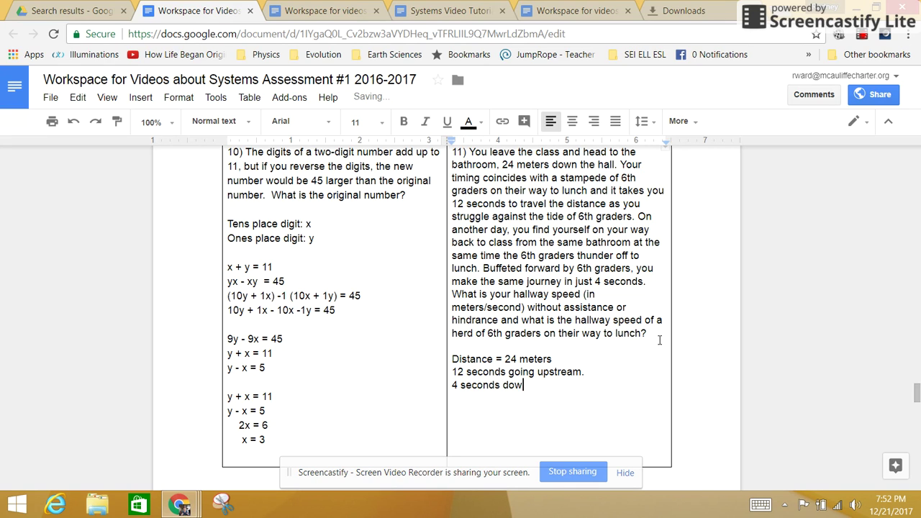
type("nstream")
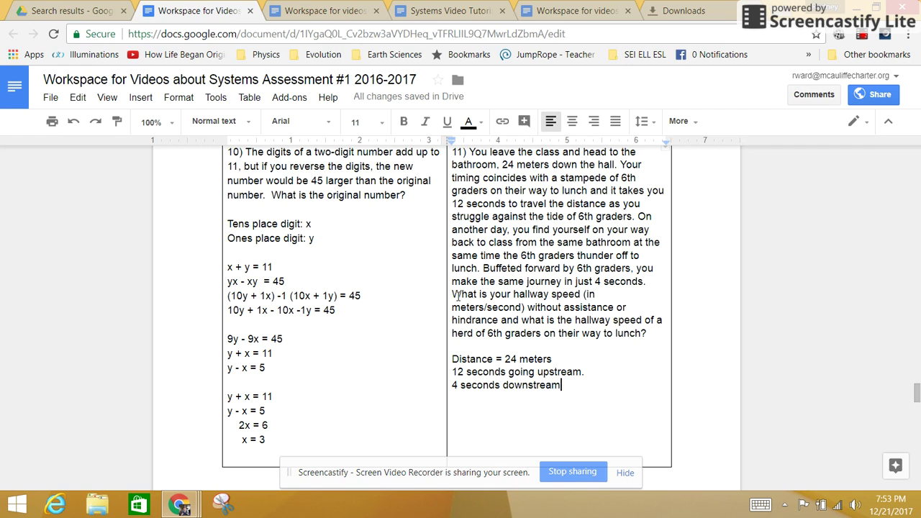
Under the givens, add the lines "Your speed" and "Current of 6th graders' speed" for the two unknowns
left_click_drag(452, 295, 614, 307)
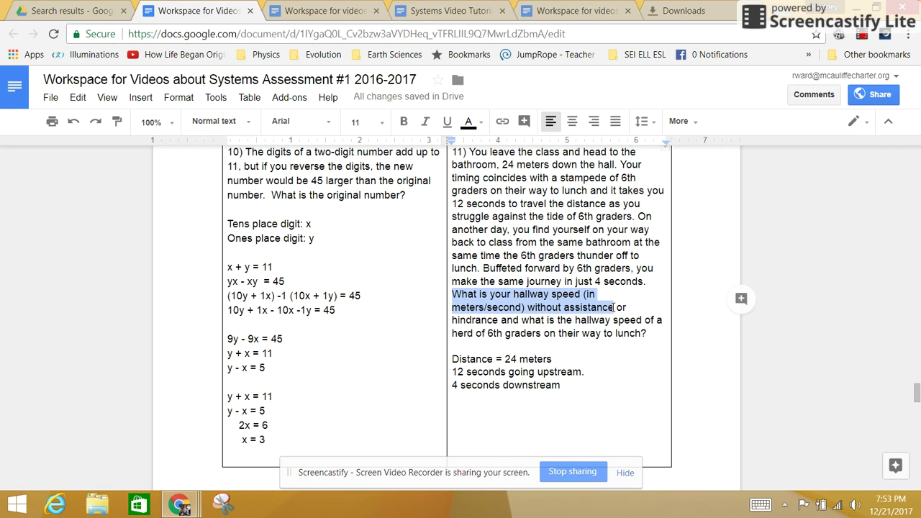
left_click(529, 320)
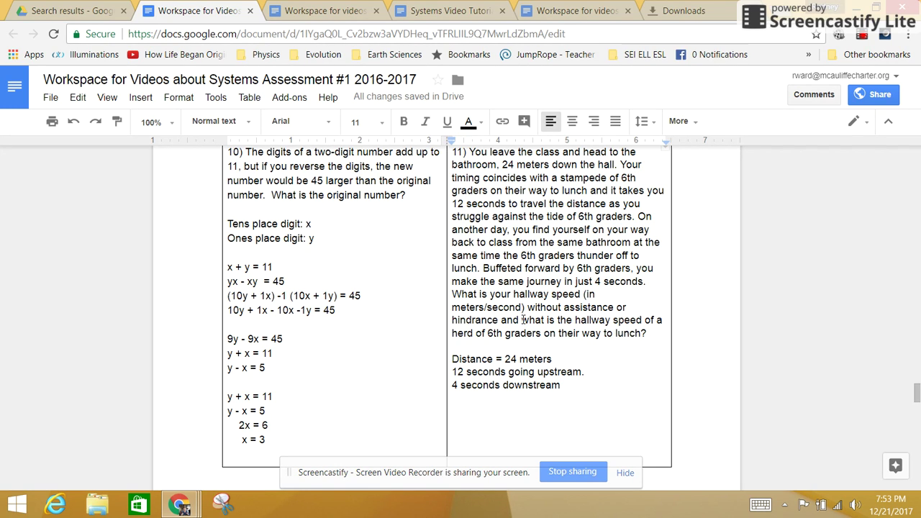
left_click(562, 386)
key("Return")
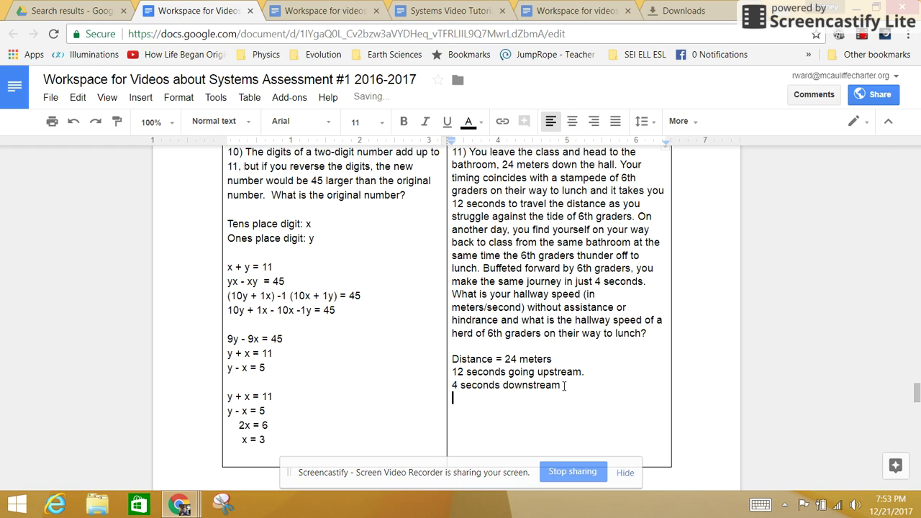
type("Your speed")
key("Return")
type("Curr")
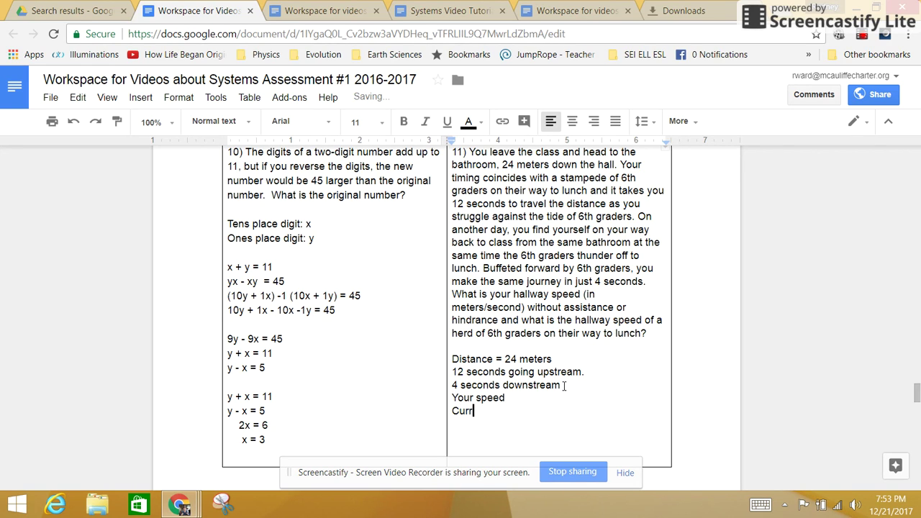
type("ent of 6th graders' s")
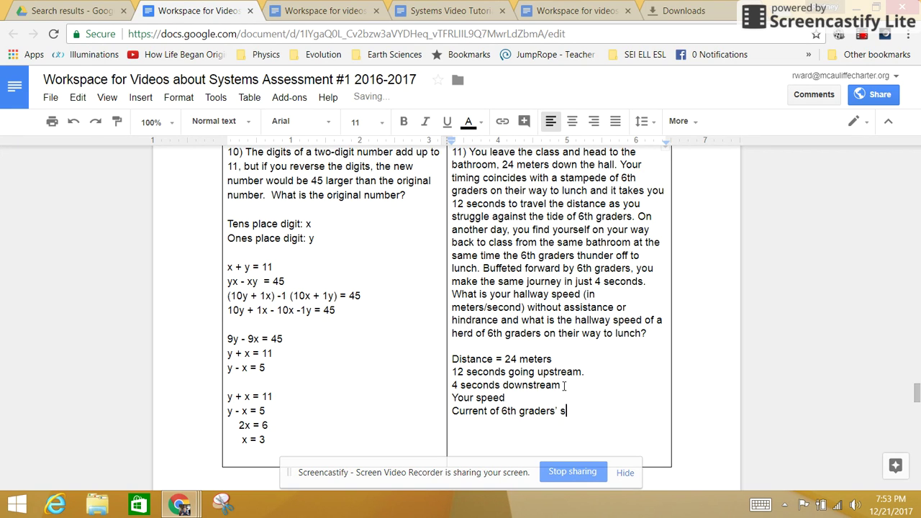
type("peed")
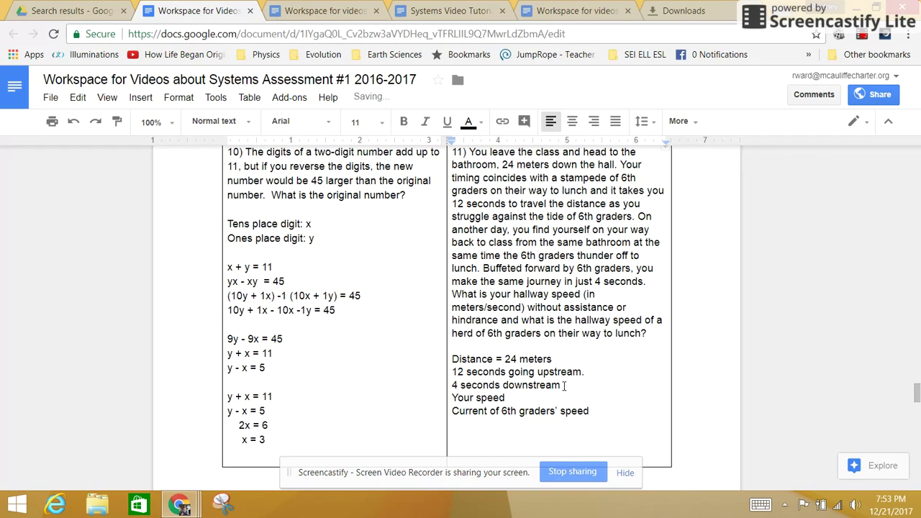
Assign the variables by appending ": x" to the "Your speed" line and ": y" to the 6th graders' speed line
key("Up")
type(": x")
key("Down")
key("End")
type(": y")
Below the variables, write the formula "D = R x T" and the equation "24 = (x - y)12" on separate lines
key("Return")
type("D = R x T")
key("Return")
type("24 = ")
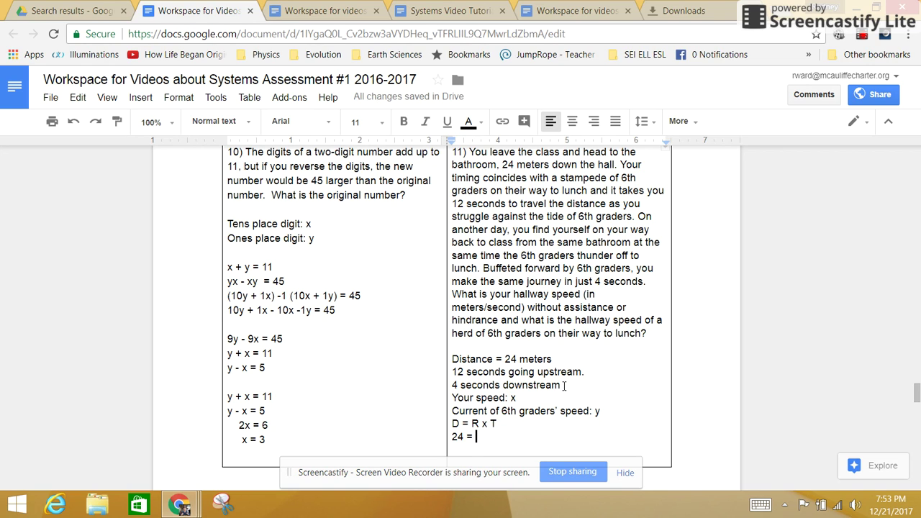
type("(x")
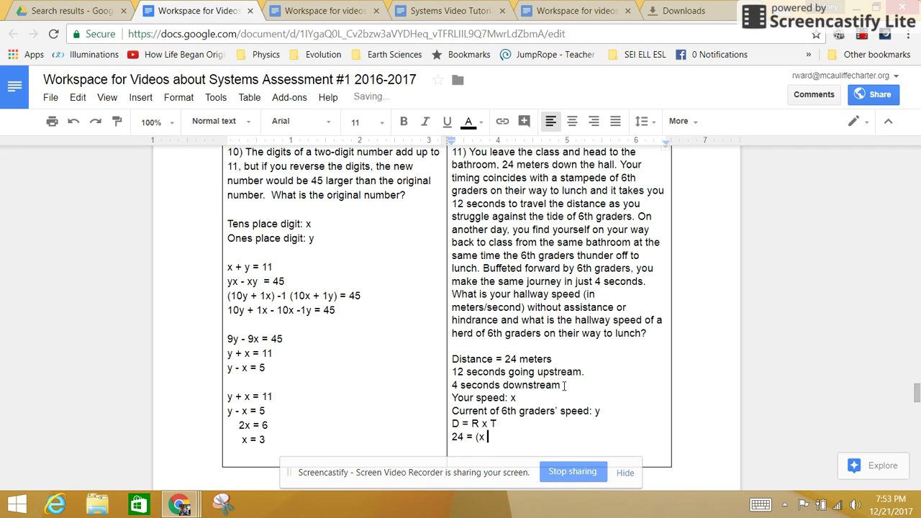
type(" - y)12")
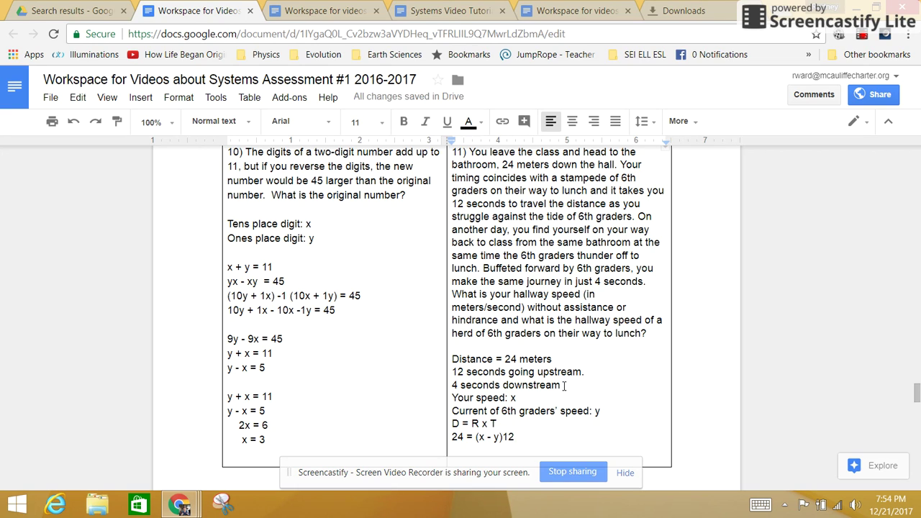
Label the equation 24 = (x - y)12 as "UPSTREAM" at the end of its line
key("Return")
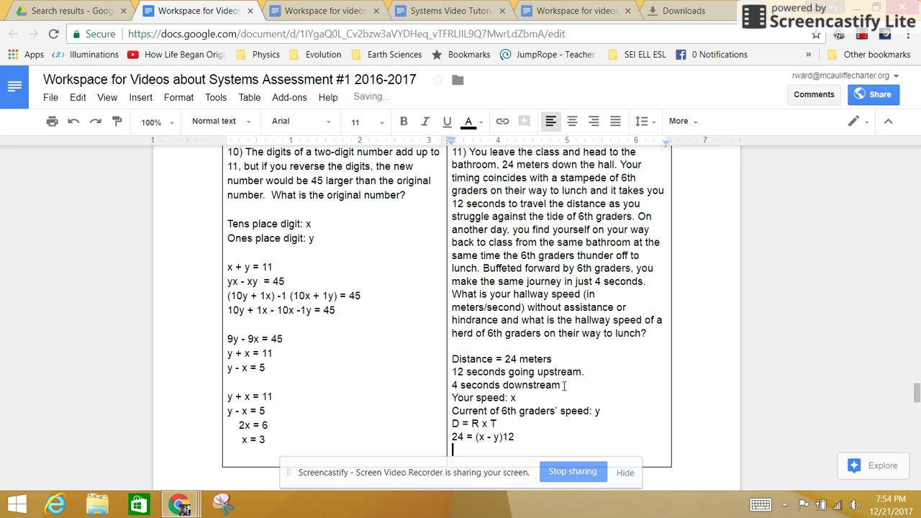
key("Down")
key("Up")
key("Up")
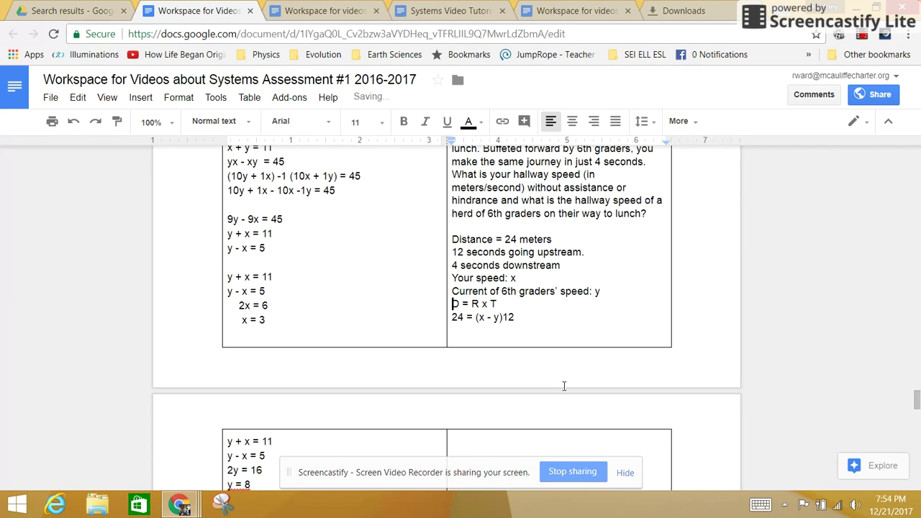
key("End")
type("UPSTREAM")
Add the second equation "24 = (x + y)4" on the following line and label it "DOWNSTREAM"
key("Return")
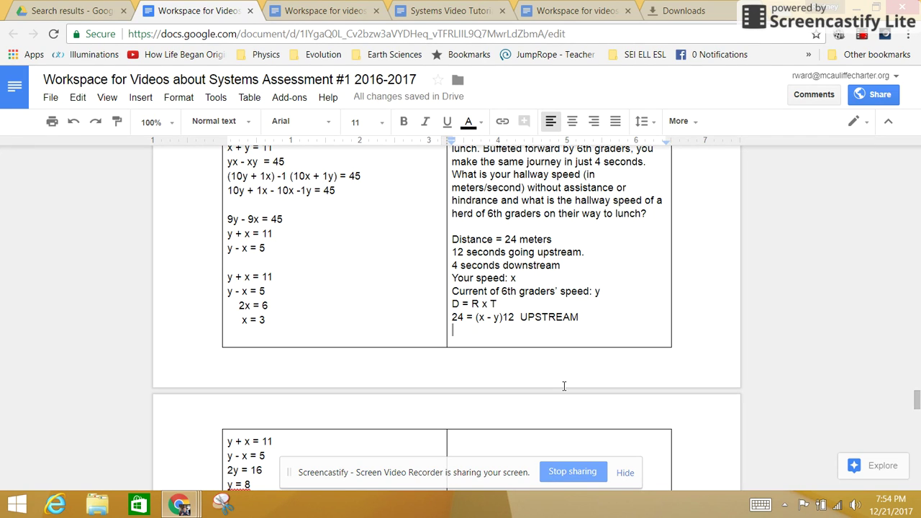
type("24 ")
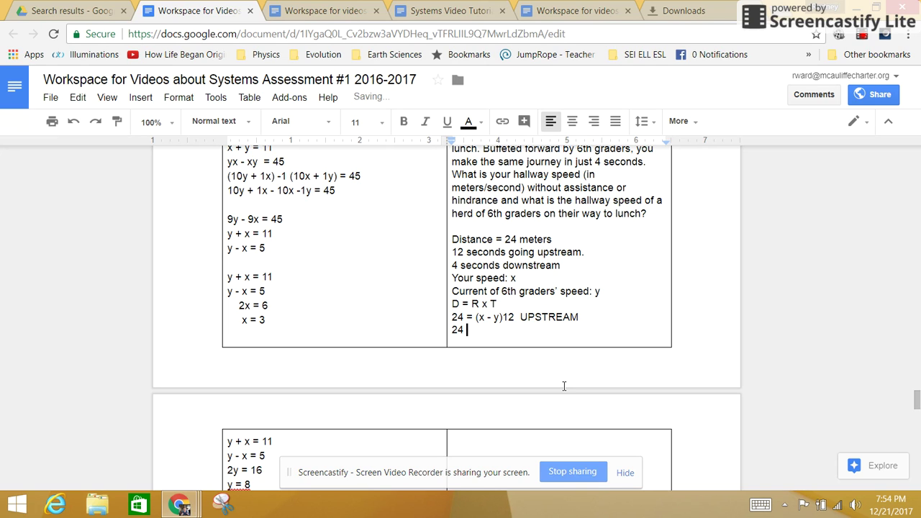
type("= (x + y)")
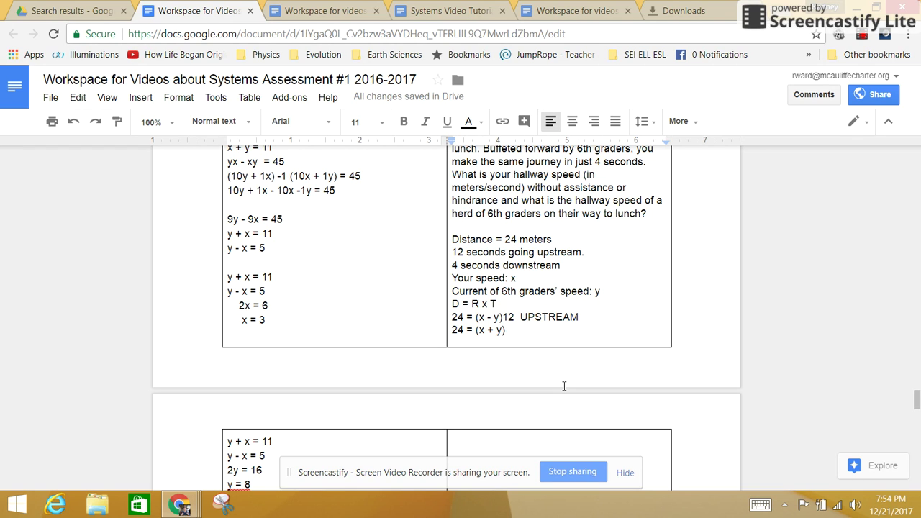
type("4")
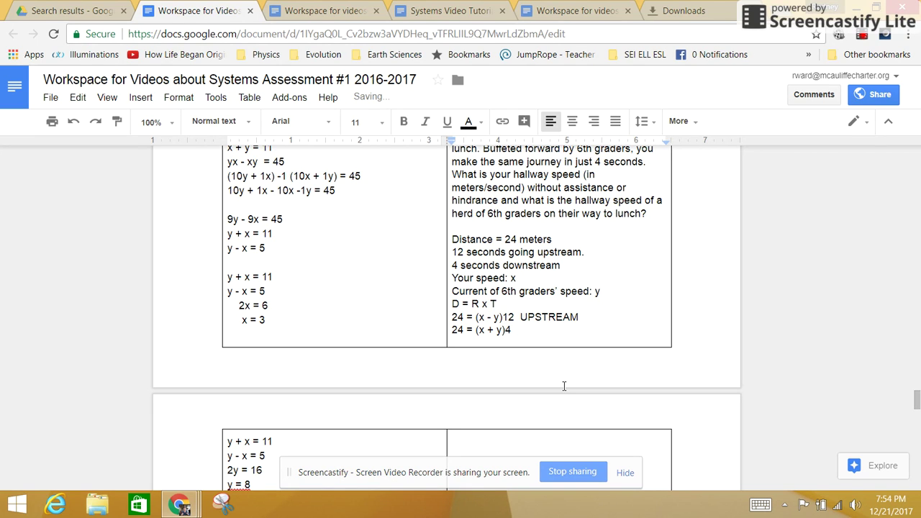
type("   DOWNSTREAM")
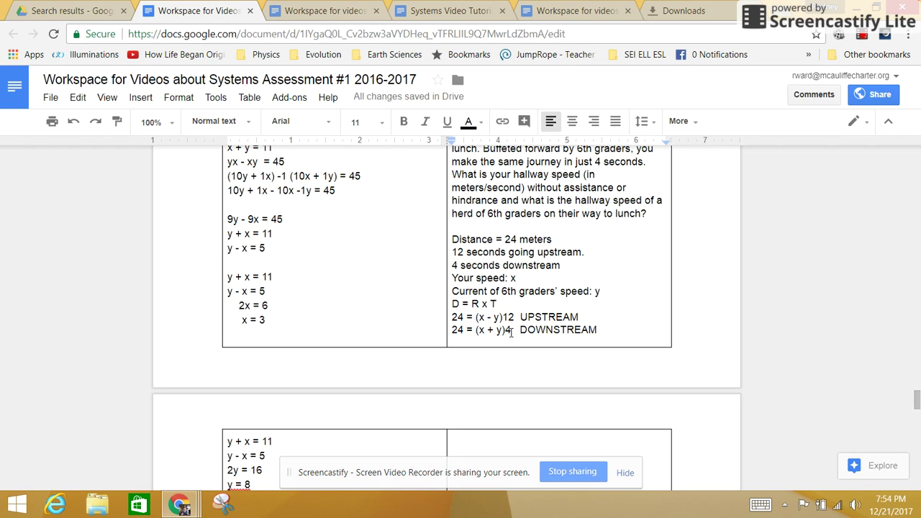
Copy the upstream and downstream equations and paste them where the problem 11 cell continues on the following page
key("shift+Up")
key("shift+Up")
key("shift+Right")
key("ctrl+c")
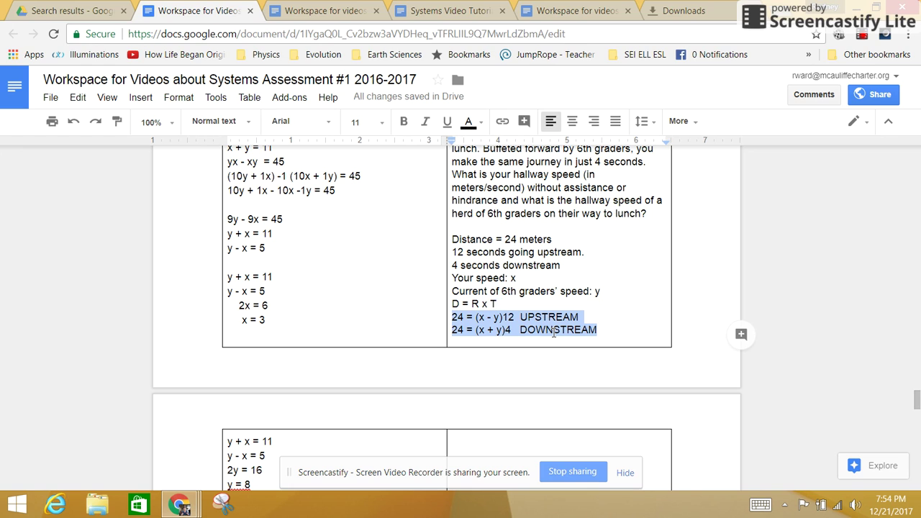
key("Down")
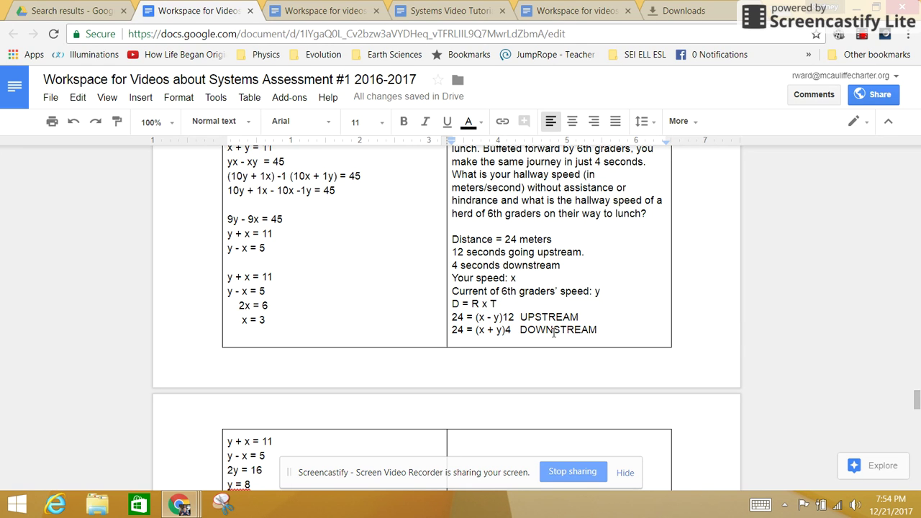
key("Return")
key("Return")
key("Return")
key("Return")
key("Return")
key("Return")
key("Return")
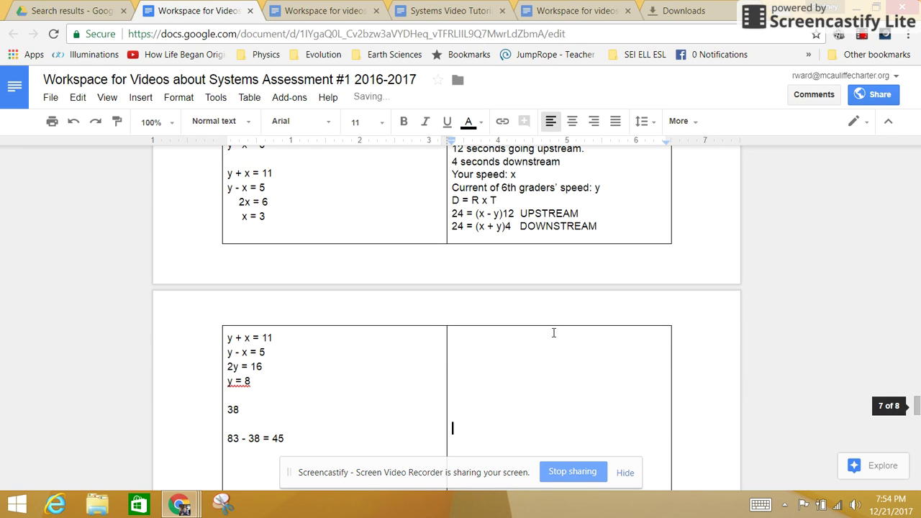
key("Up")
key("Up")
key("Up")
key("Up")
key("Up")
key("Up")
key("Up")
key("ctrl+v")
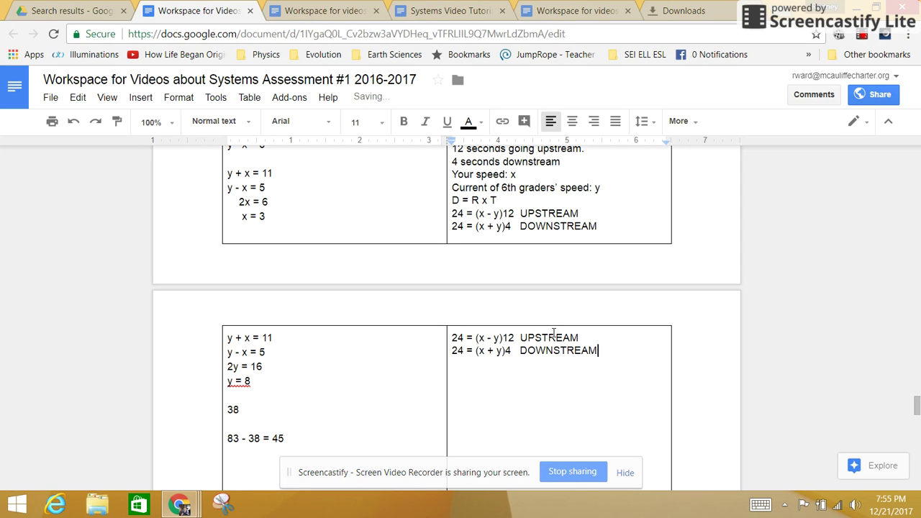
Delete the factor 12 after the parentheses in the copied upstream equation
key("Left")
key("Left")
key("Left")
key("Left")
key("Left")
key("Left")
key("Left")
key("Up")
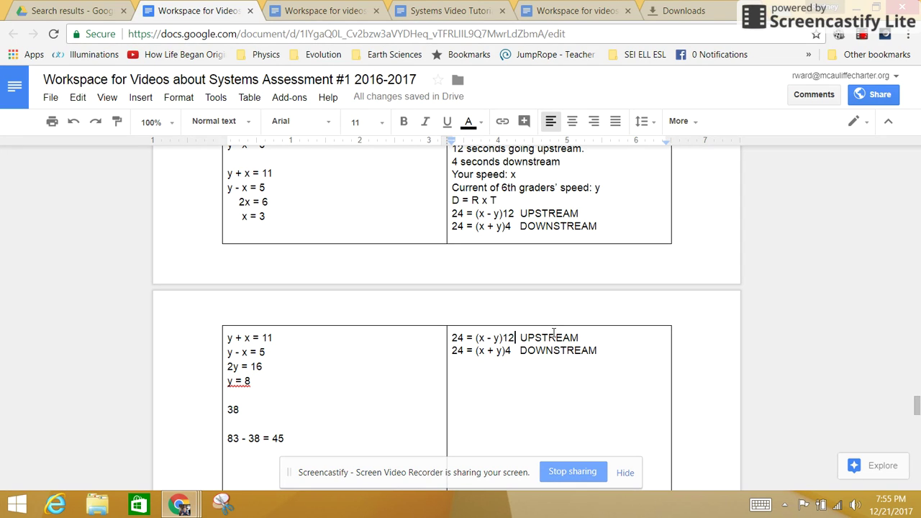
key("BackSpace")
key("BackSpace")
key("BackSpace")
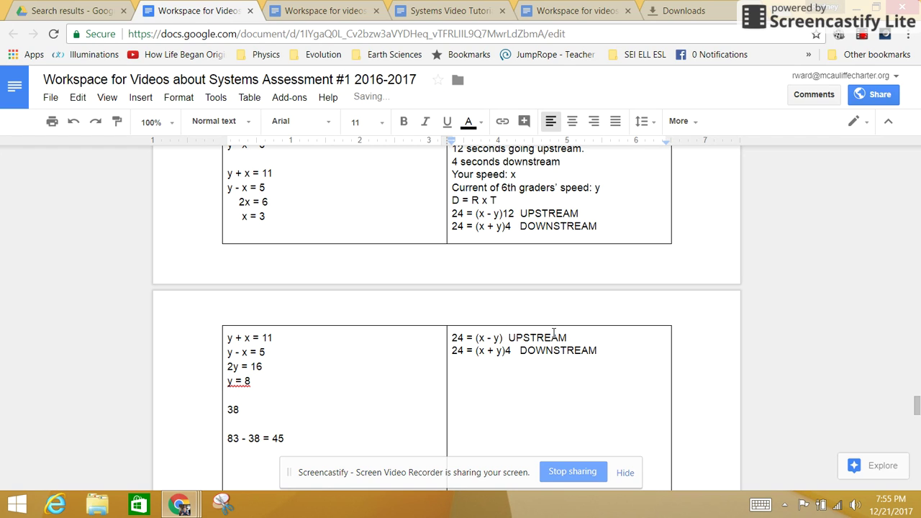
Replace the 24 in the copied upstream equation with 2
key("Left")
key("Left")
key("Left")
key("Left")
key("Left")
key("Left")
key("Left")
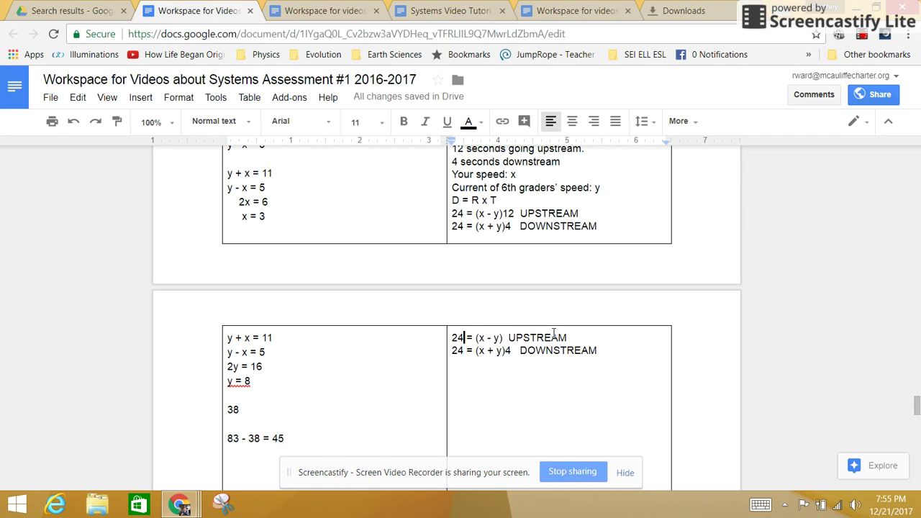
key("BackSpace")
key("BackSpace")
type("2")
Remove both parentheses from the copied upstream equation so it reads "2 = x - y"
key("Right")
key("Right")
key("Right")
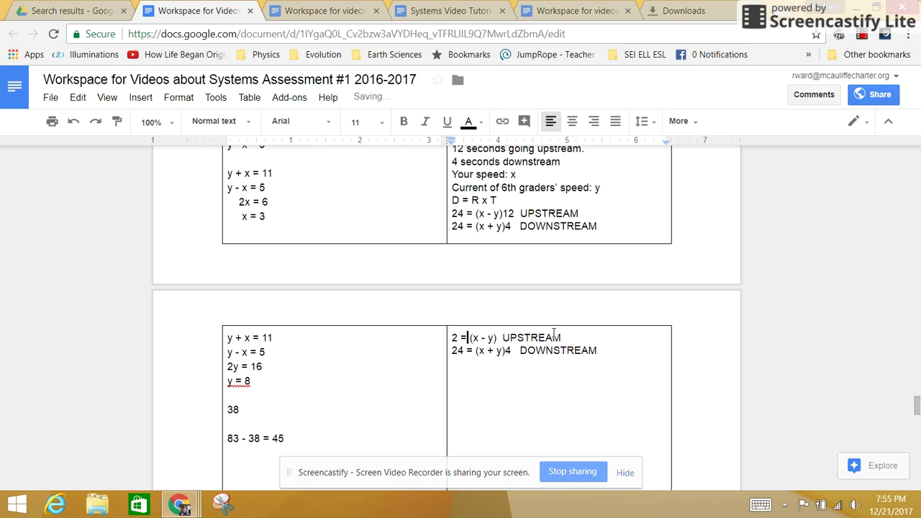
key("Delete")
key("Right")
key("Right")
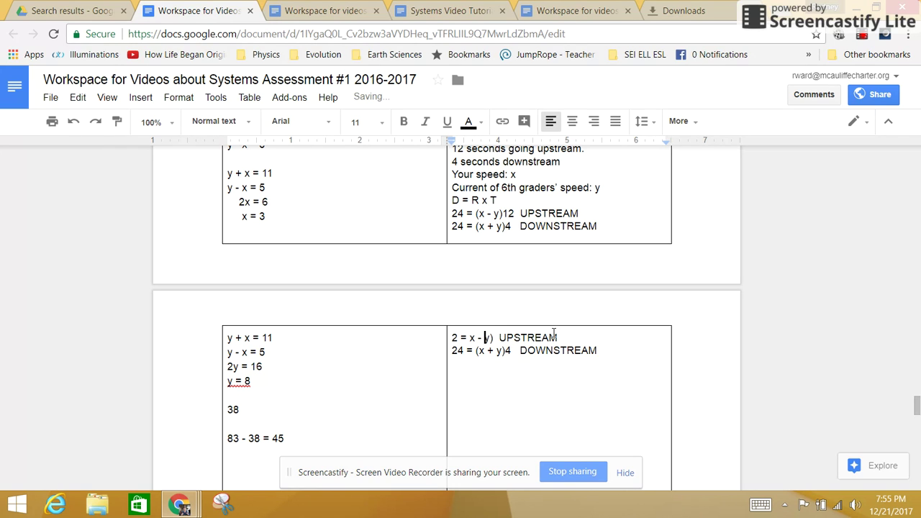
key("Right")
key("Right")
key("BackSpace")
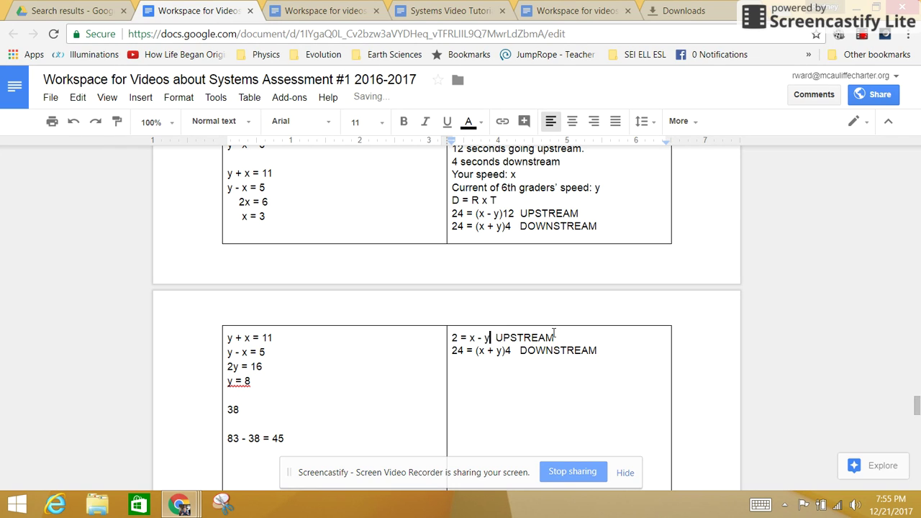
Delete the factor 4 after the parentheses in the copied downstream equation and replace its 24 with 6
key("Down")
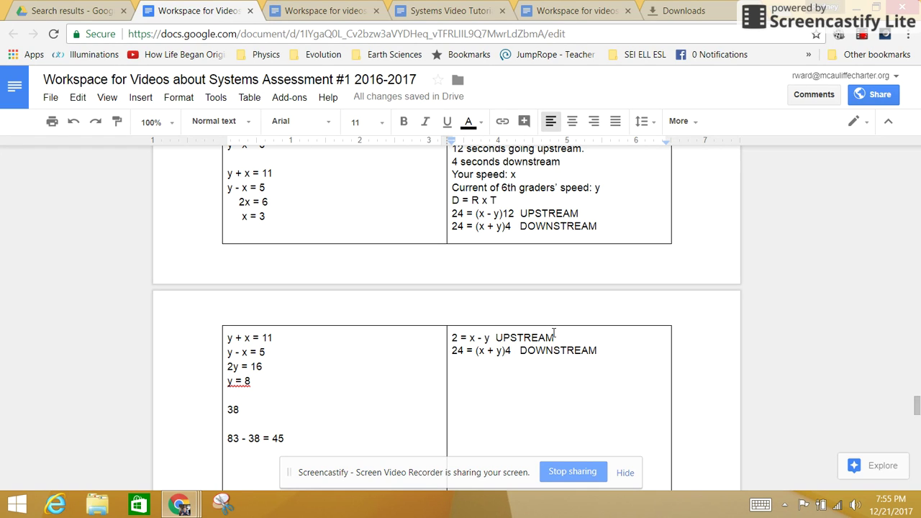
key("BackSpace")
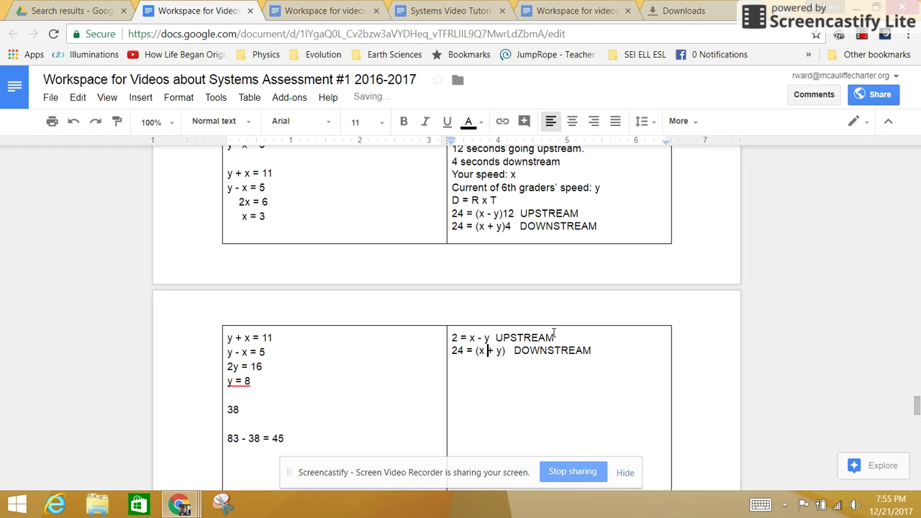
key("Left")
key("Left")
key("Left")
key("BackSpace")
key("BackSpace")
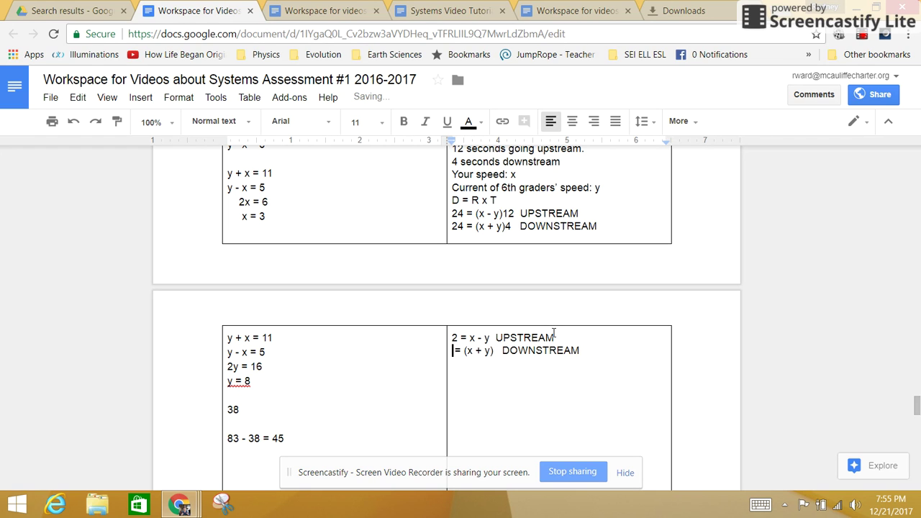
type("6")
Remove both parentheses from the copied downstream equation so it reads "6 = x + y"
key("Right")
key("Right")
key("Right")
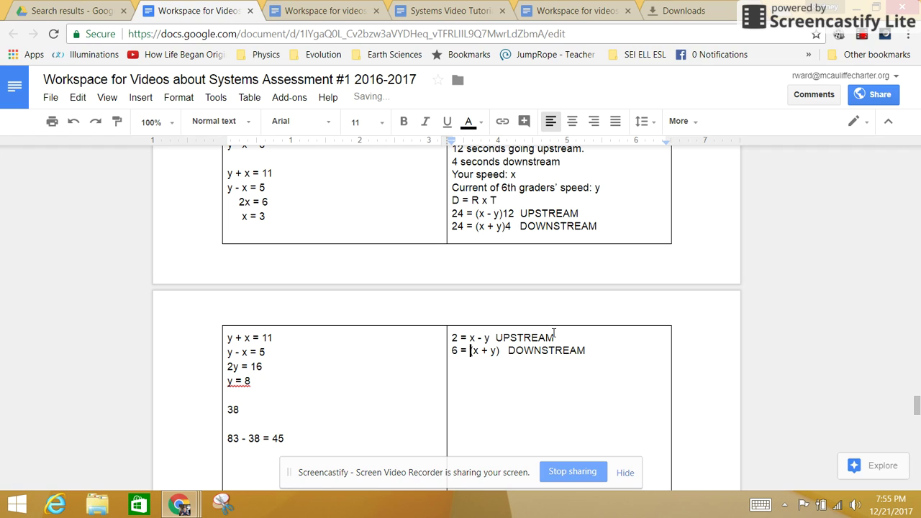
key("Delete")
key("Right")
key("Right")
key("Right")
key("Right")
key("Right")
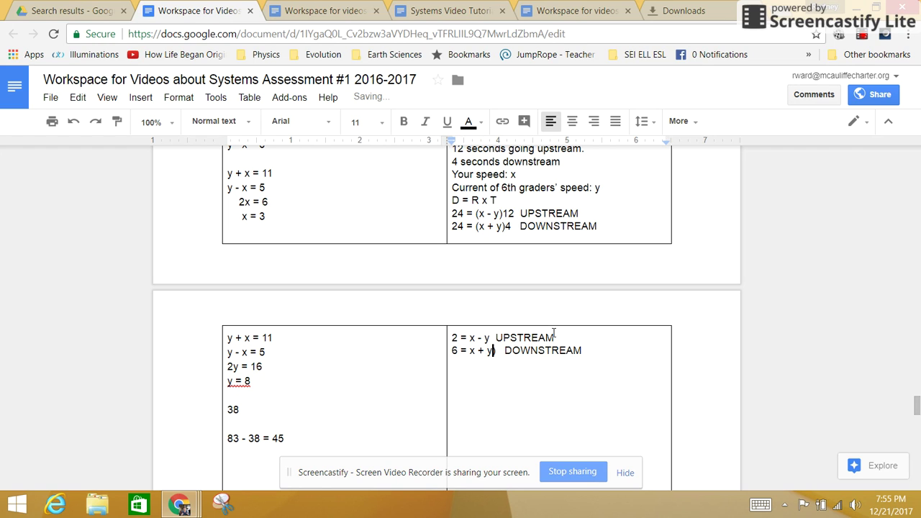
key("Delete")
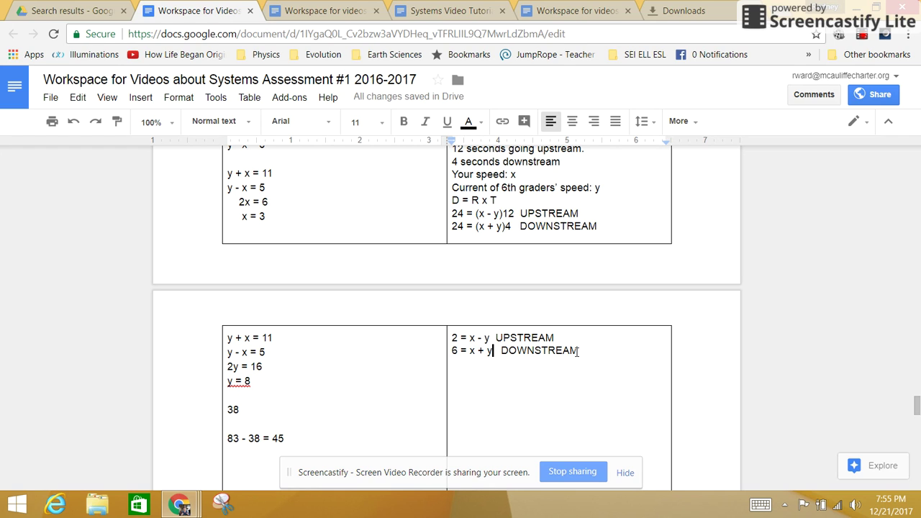
Copy "2 = x - y" from the simplified upstream equation onto a new line below the downstream equation
key("Return")
key("Up")
key("Up")
key("shift+Right")
key("shift+Right")
key("shift+Right")
key("shift+Right")
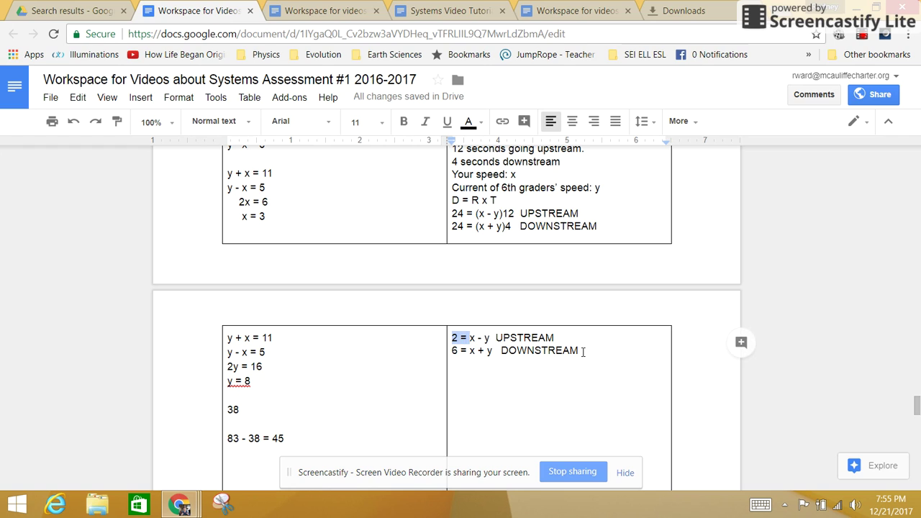
key("shift+Right")
key("shift+Right")
key("shift+Right")
key("shift+Right")
key("shift+Right")
key("ctrl+c")
key("Down")
key("Down")
key("ctrl+v")
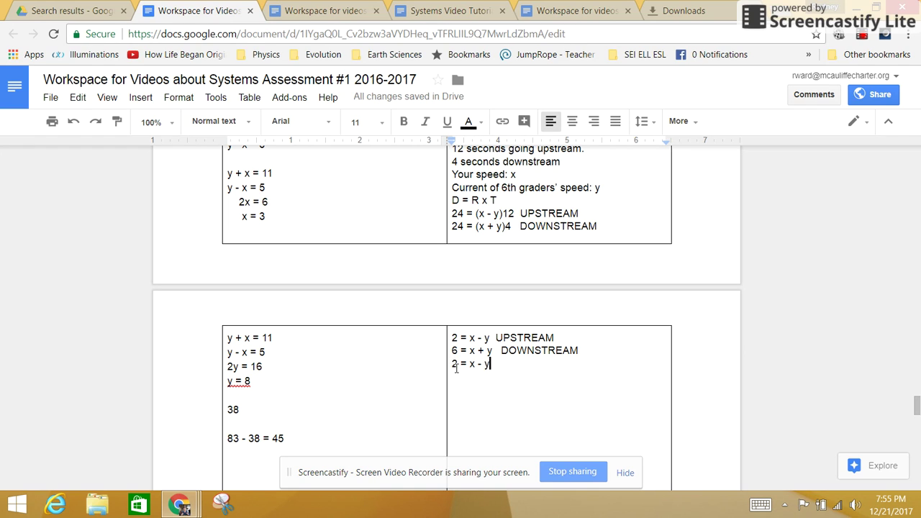
Write the subtraction result "4 = 2y" and the solution "2 = y" on separate lines below the stacked equations
key("Return")
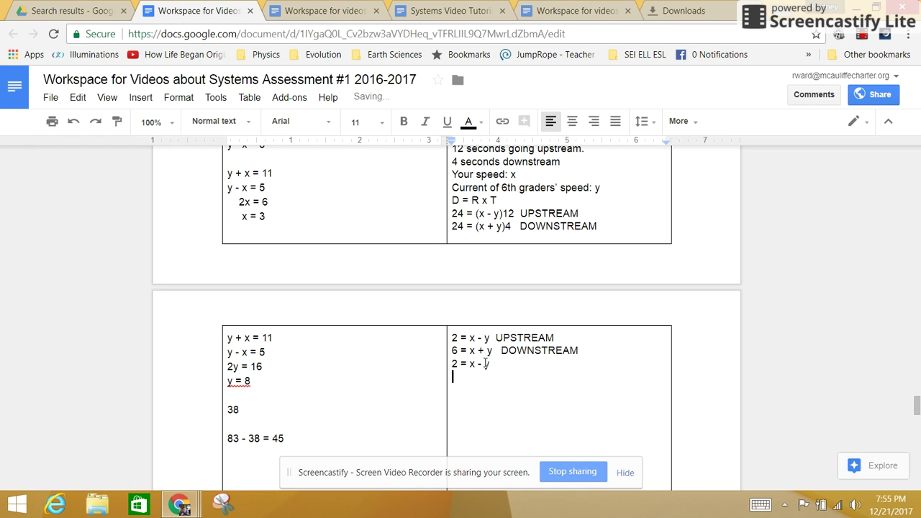
type("4 =  2y")
key("Return")
type("2 = y")
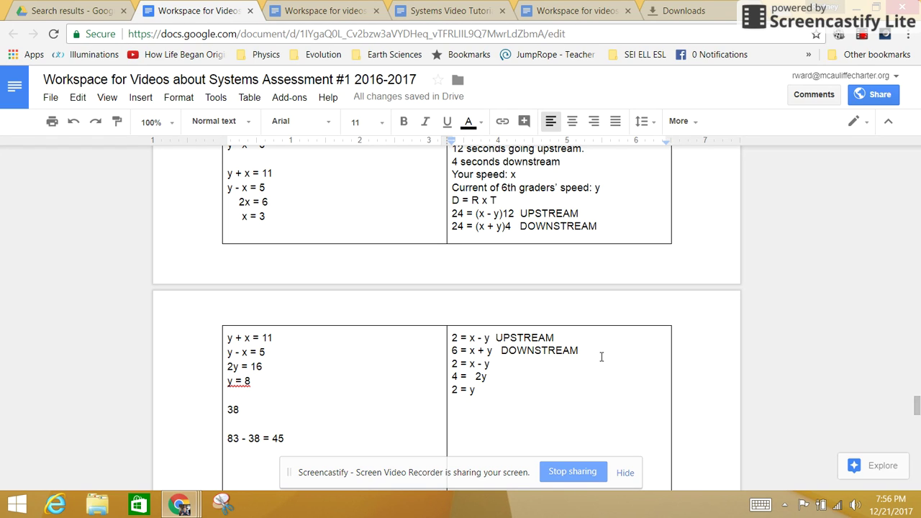
key("Return")
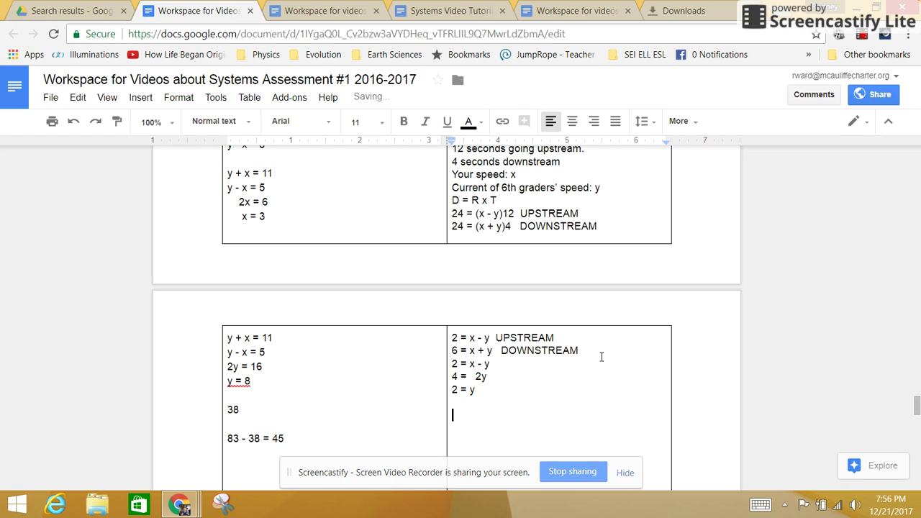
key("Up")
key("Up")
key("Up")
key("Up")
key("shift+Down")
key("shift+Down")
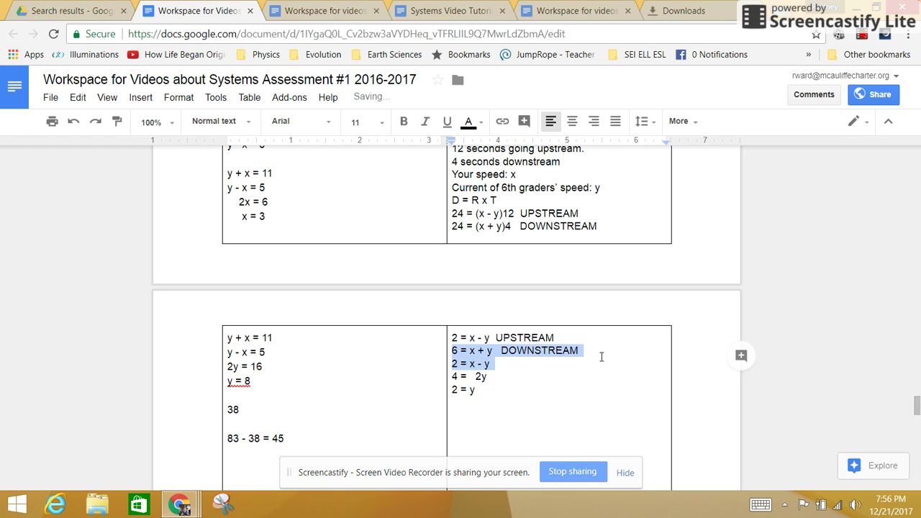
key("Down")
key("Down")
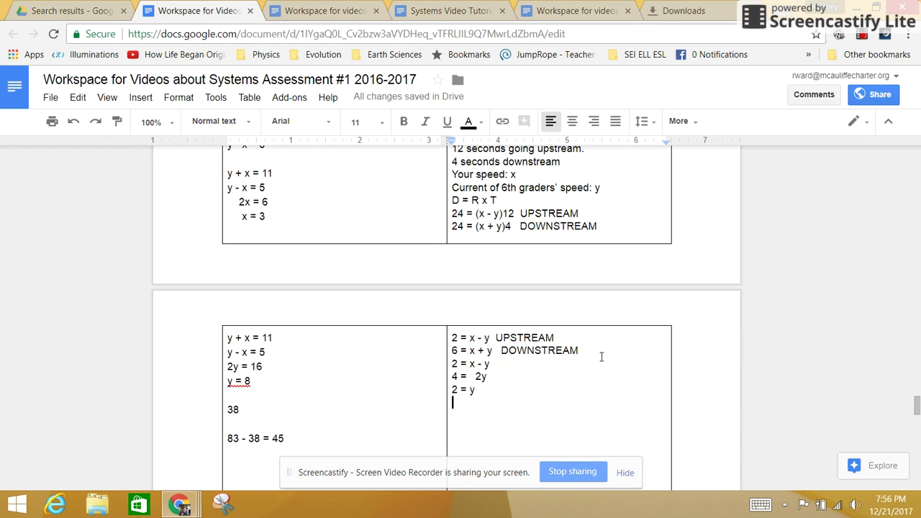
Copy the simplified upstream and downstream equations with their labels and paste them below "2 = y", leaving a blank line between
key("Up")
key("Up")
key("Up")
key("Up")
key("ctrl+Left")
key("ctrl+Left")
key("ctrl+Left")
key("ctrl+Left")
key("ctrl+Left")
key("shift+Down")
key("shift+Down")
key("ctrl+c")
key("Down")
key("Down")
key("Down")
key("Down")
key("Return")
key("Return")
key("Return")
key("Return")
key("Return")
key("Return")
key("Return")
key("Return")
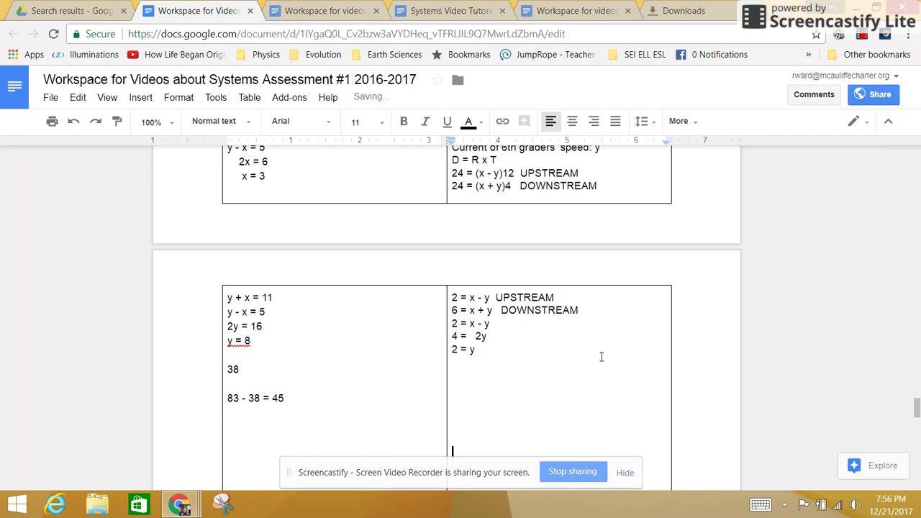
key("BackSpace")
key("BackSpace")
key("BackSpace")
key("BackSpace")
key("BackSpace")
key("BackSpace")
key("BackSpace")
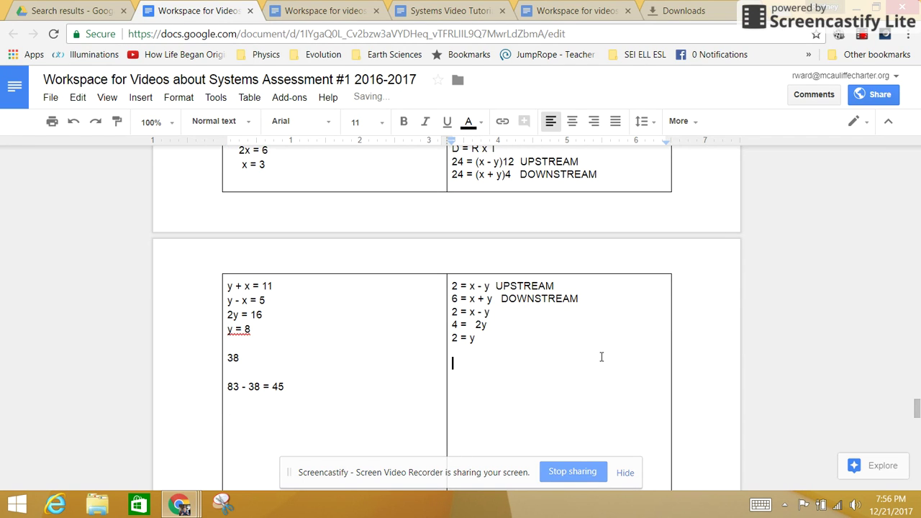
key("ctrl+v")
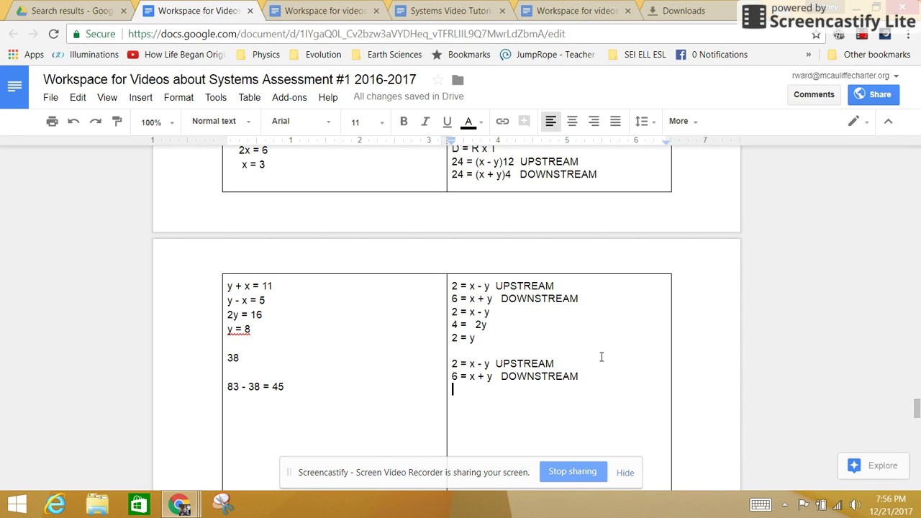
Write the addition result "8 = 2x" and the solution "4 = x" on separate lines below the pasted equations
type("8 = ")
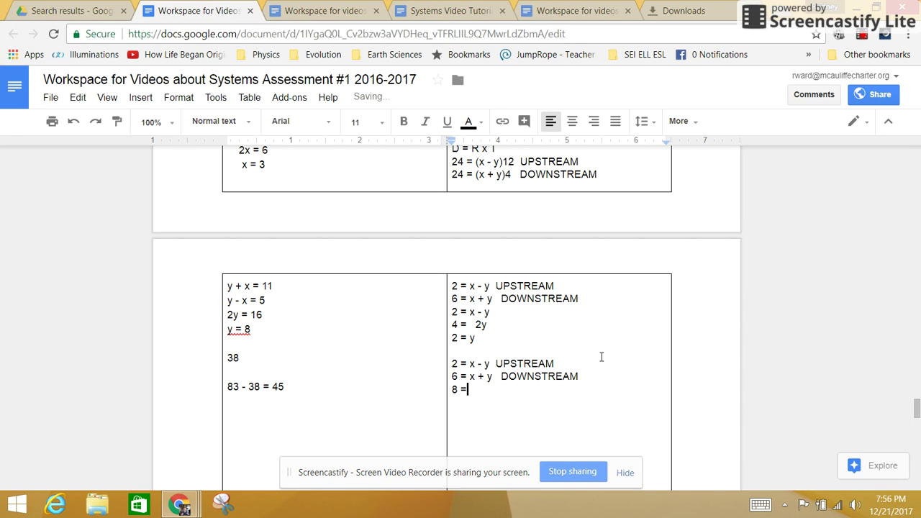
type("2x")
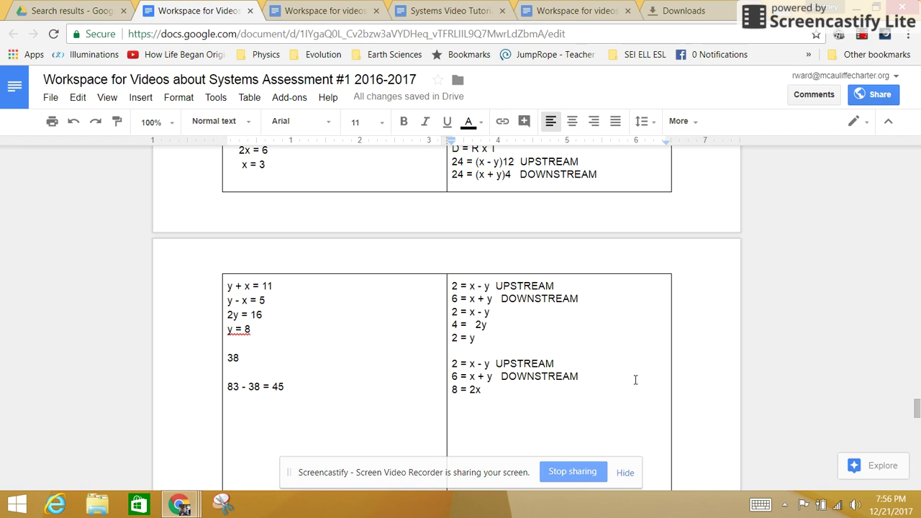
key("Return")
type("4 ")
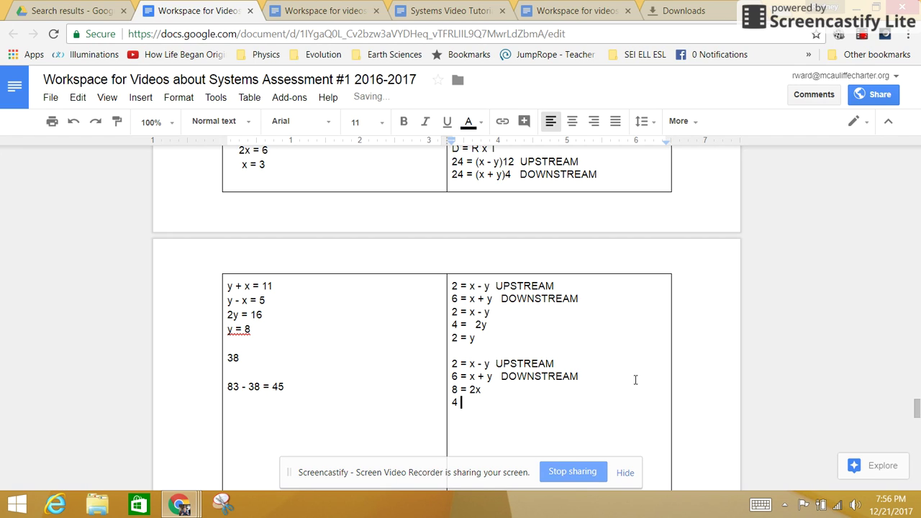
type("= x")
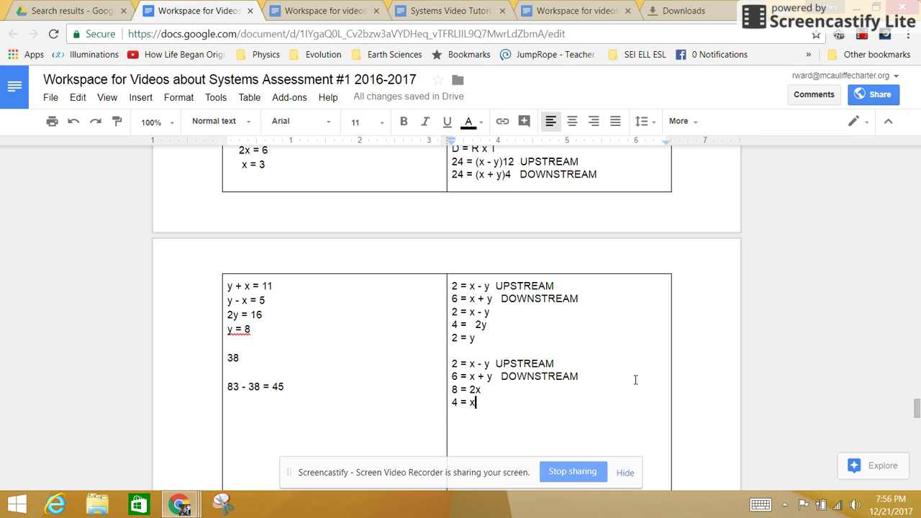
Write the answer line "My speed is 4 m/s" below the solution for x, leaving a blank line between
key("Return")
key("Return")
type("My sopes")
key("BackSpace")
key("BackSpace")
key("BackSpace")
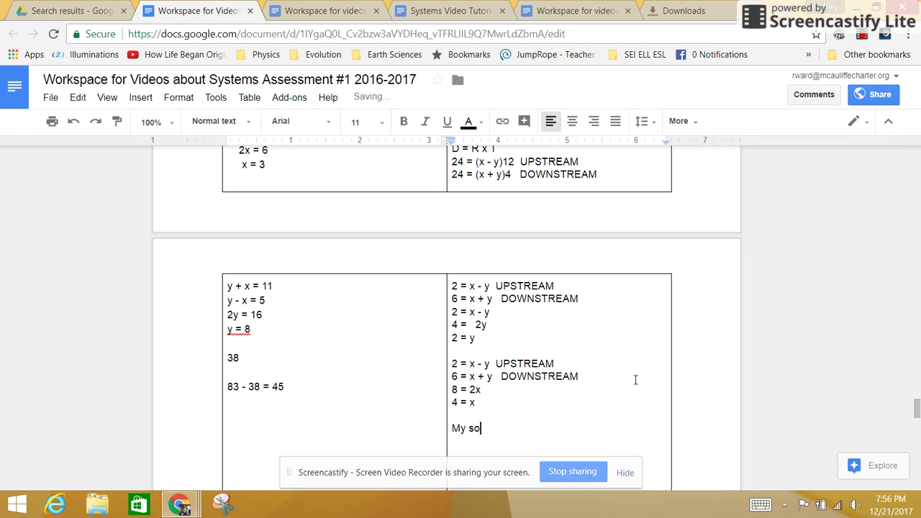
key("BackSpace")
type("peed is 4 m/s")
key("Return")
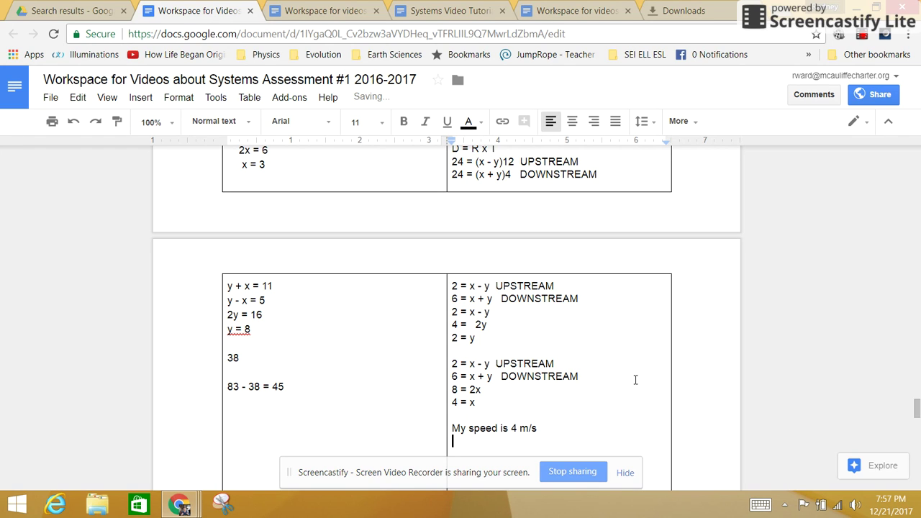
Add the second answer line "6th grade herd speed is 2 m/s"
type("6th grade herd speed")
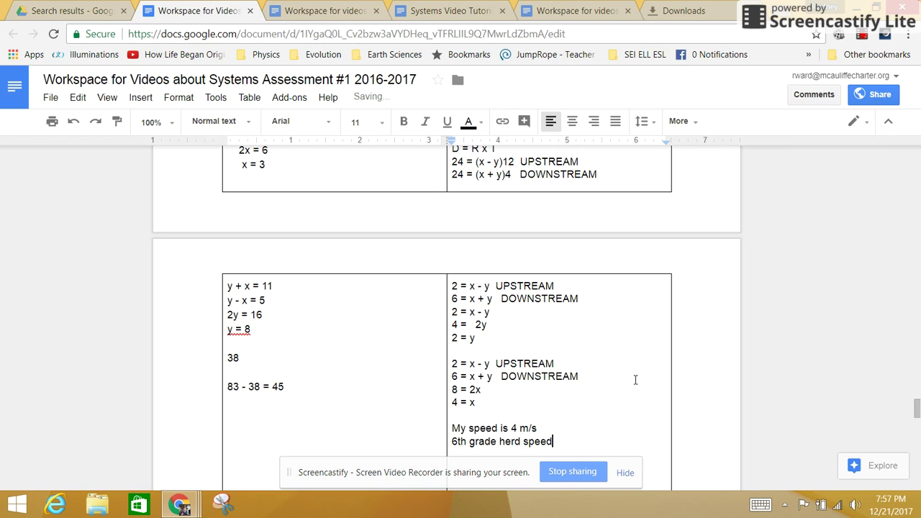
type(" is 2 m/s")
key("Return")
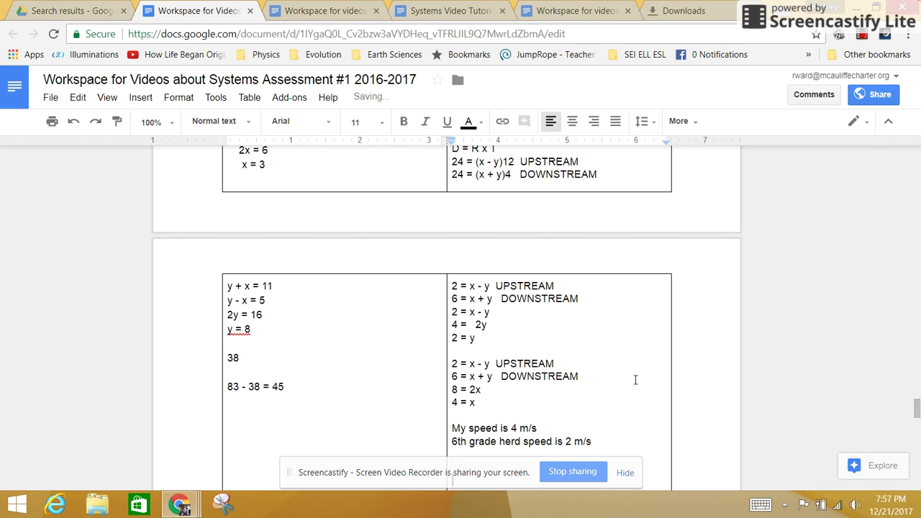